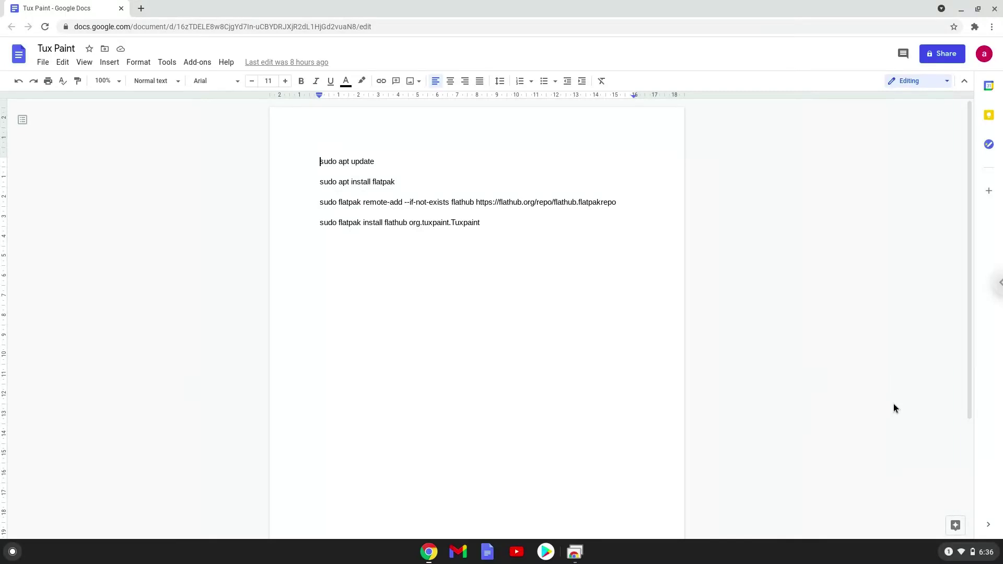
Open Quick Settings from the shelf status area over the Tux Paint Google Doc
click(966, 554)
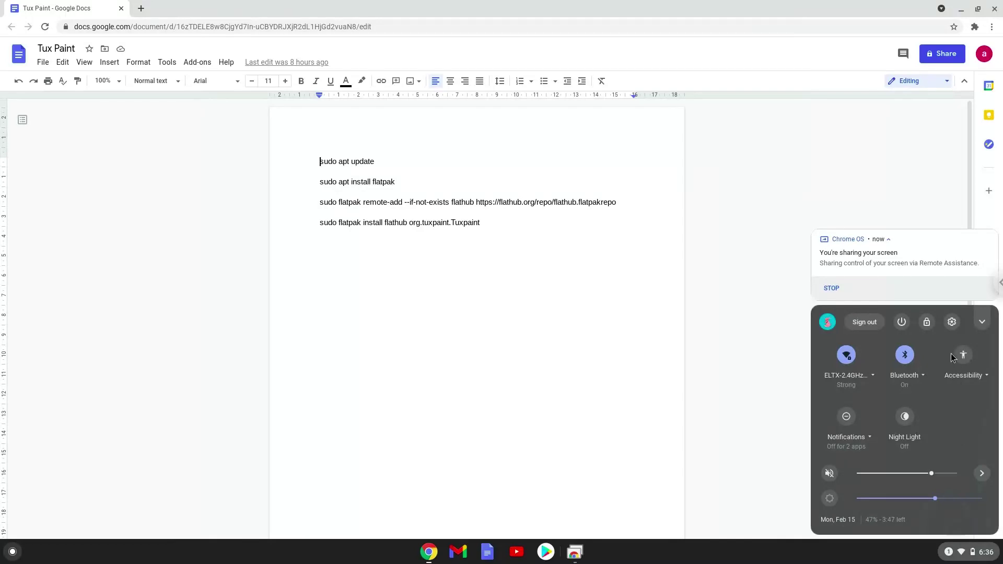
Turn on Linux (Beta) in Settings and install it with the recommended disk size
click(951, 321)
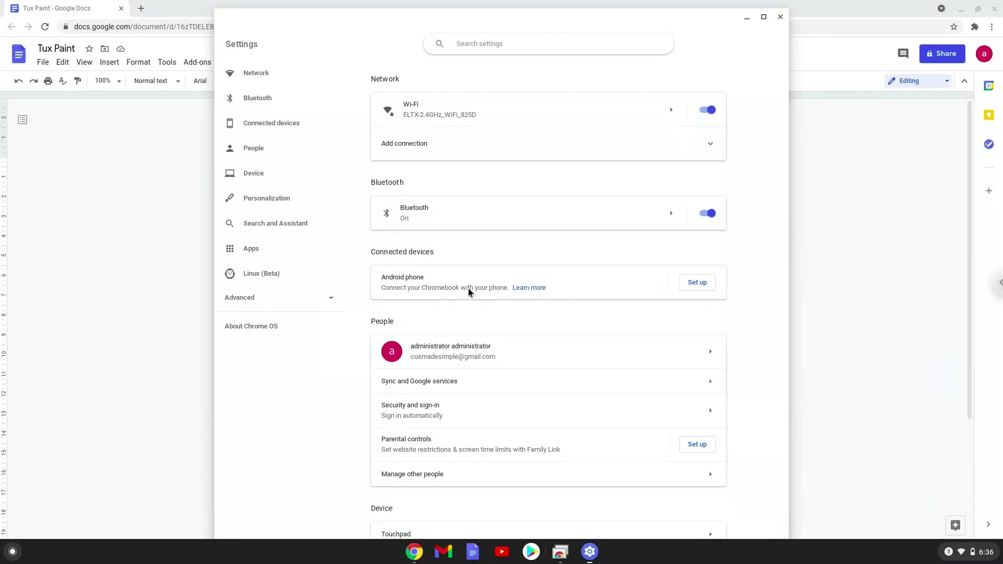
click(314, 280)
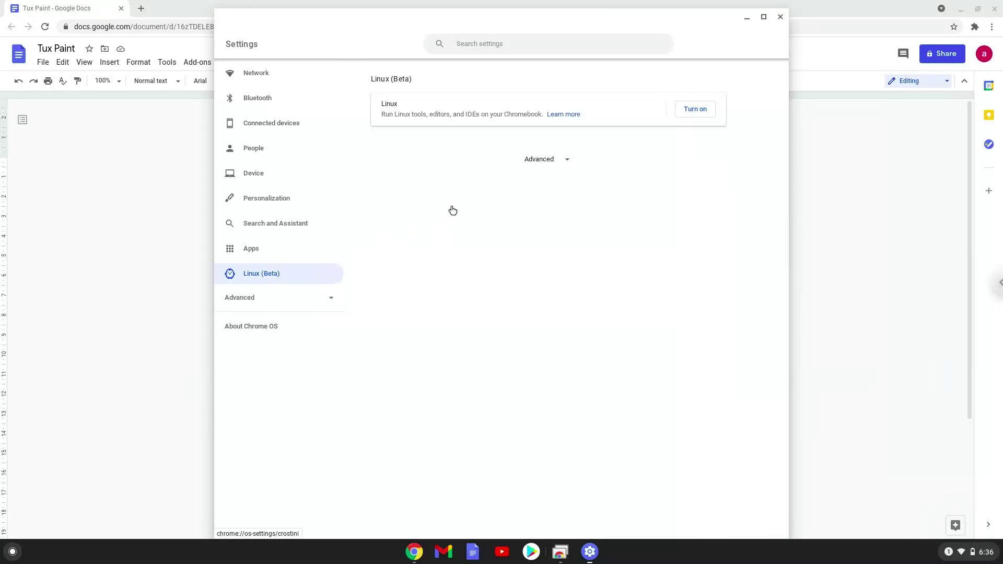
click(688, 111)
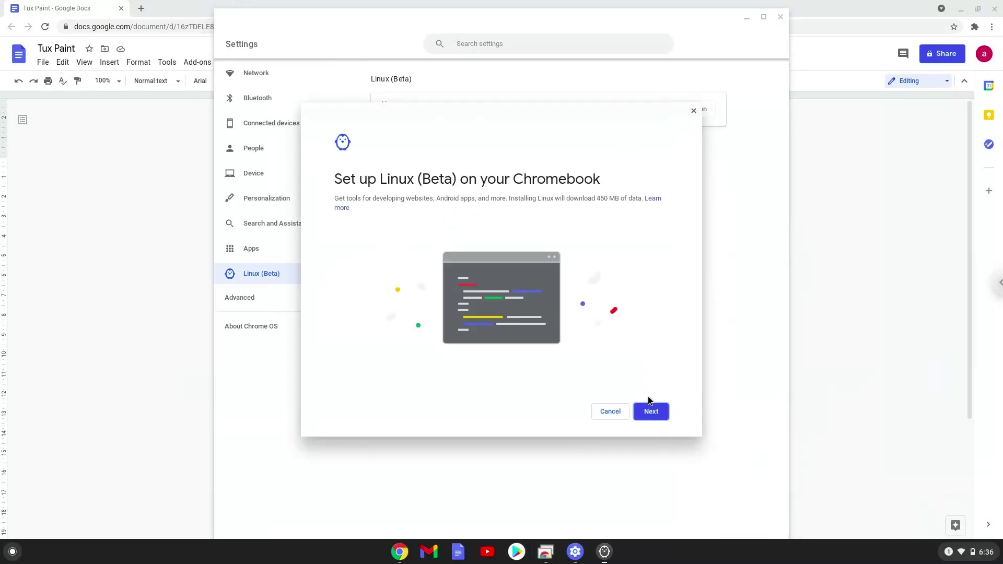
click(650, 412)
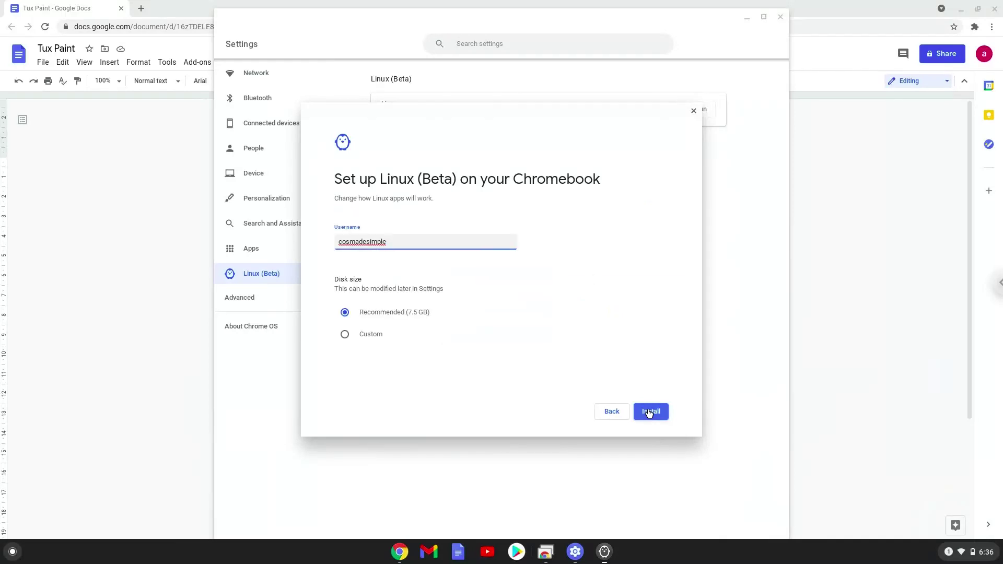
click(650, 412)
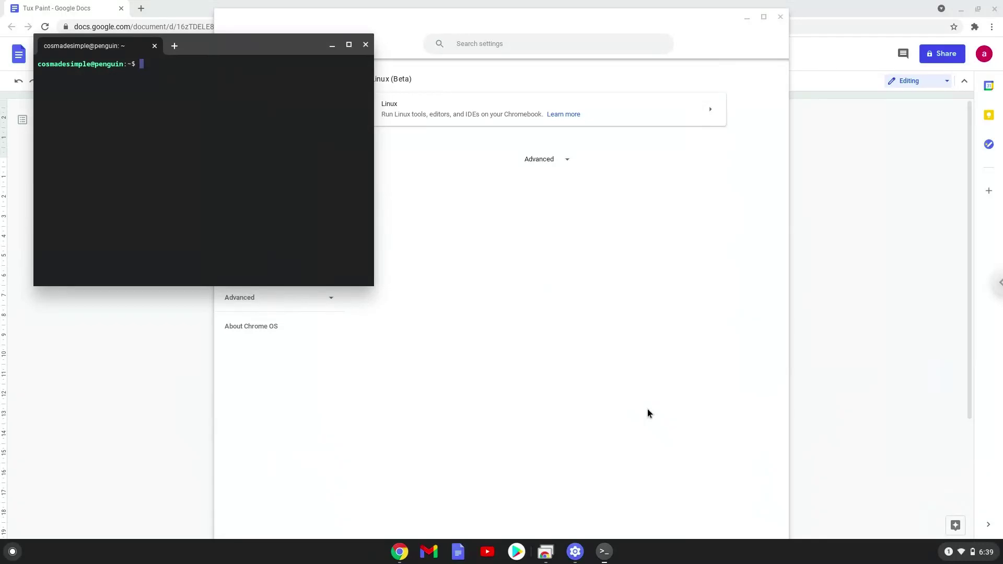
Close the Linux terminal and Settings windows and return to the document body text
click(366, 46)
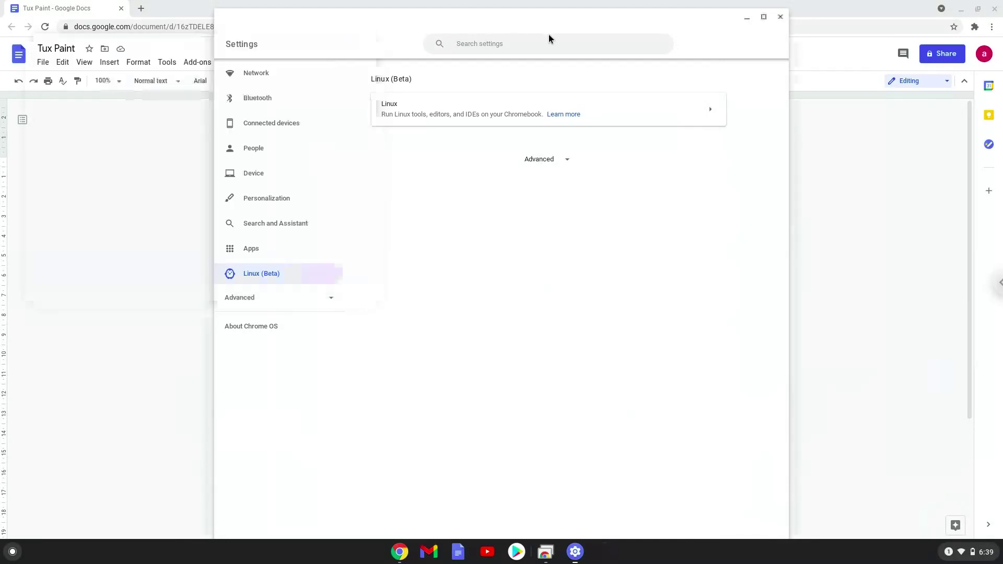
click(781, 18)
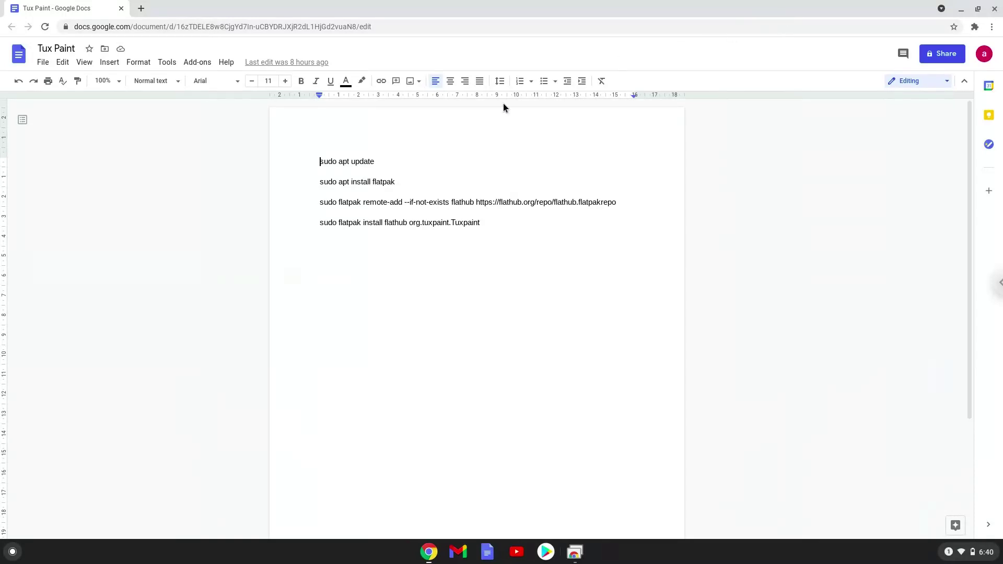
double_click(363, 156)
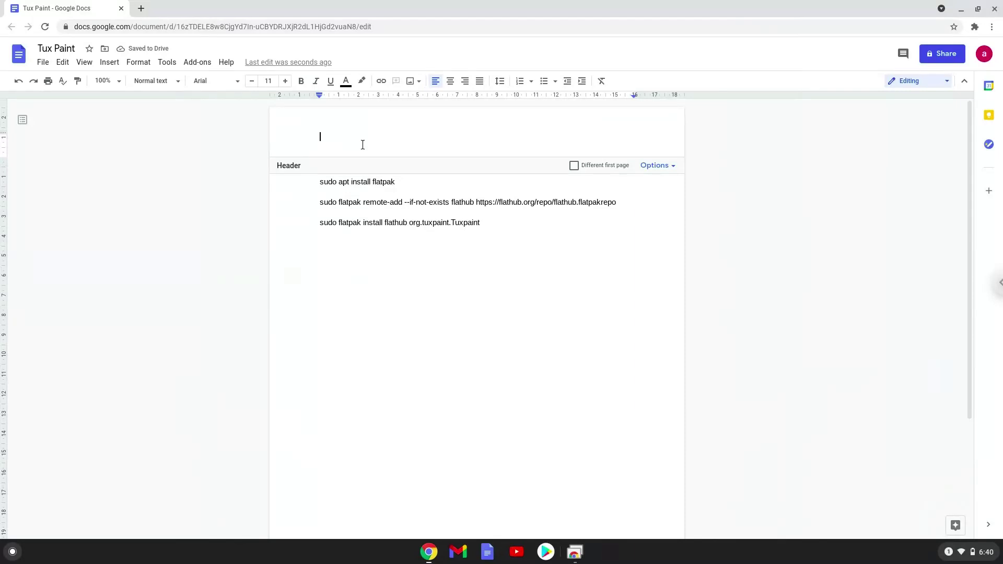
key(Escape)
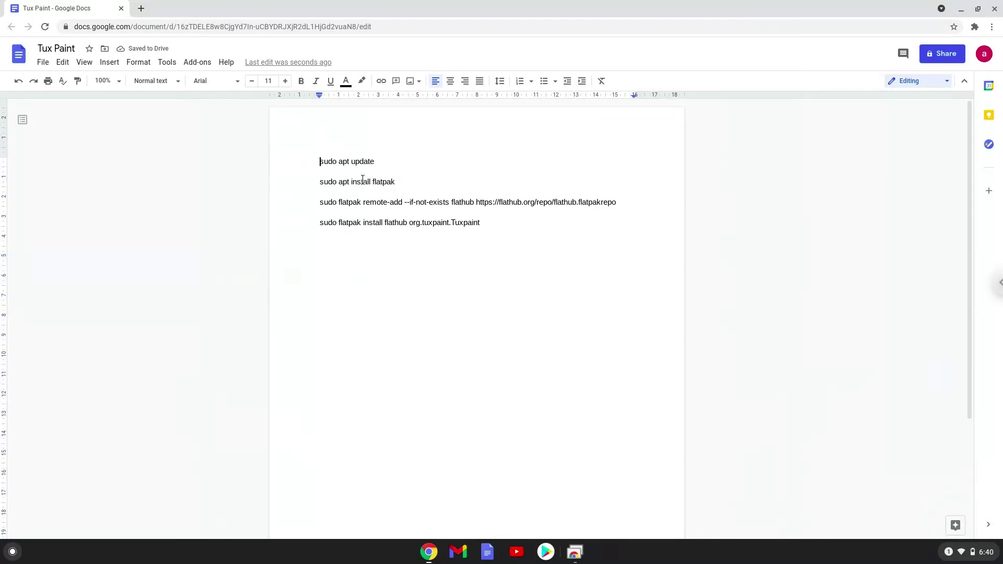
Copy the 'sudo apt update' line and search the launcher for 'terminal'
triple_click(356, 161)
right_click(357, 161)
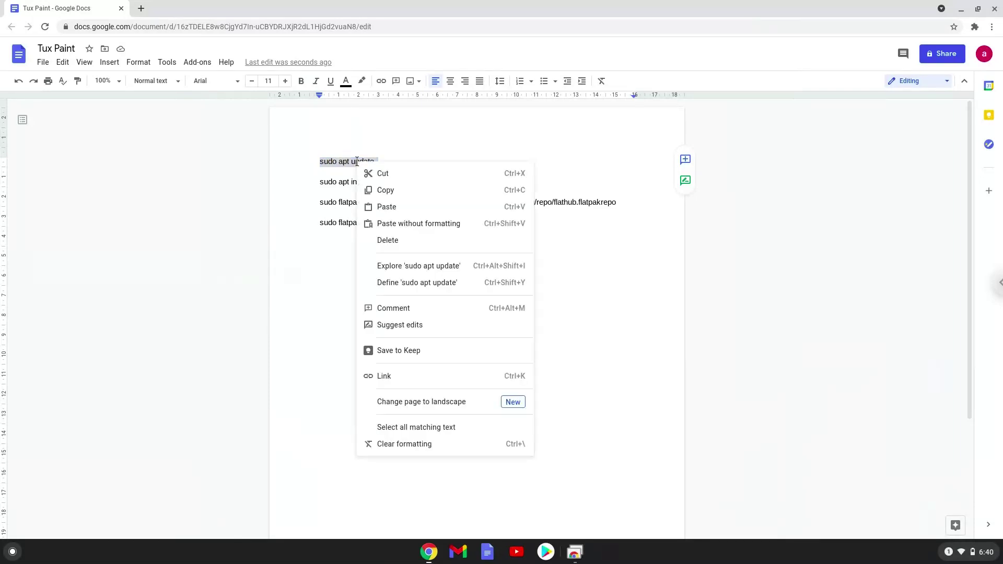
click(384, 192)
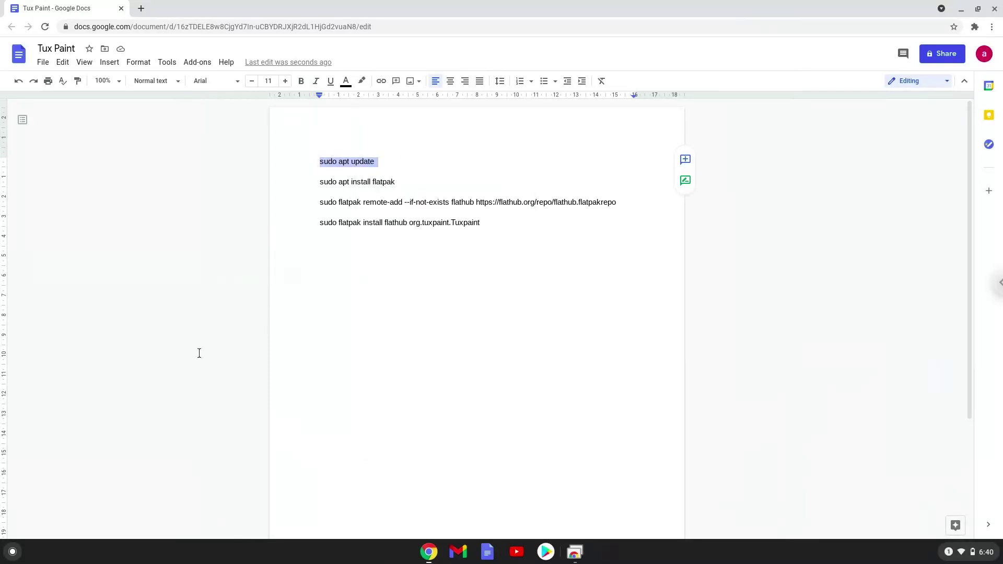
click(13, 551)
text(terminal)
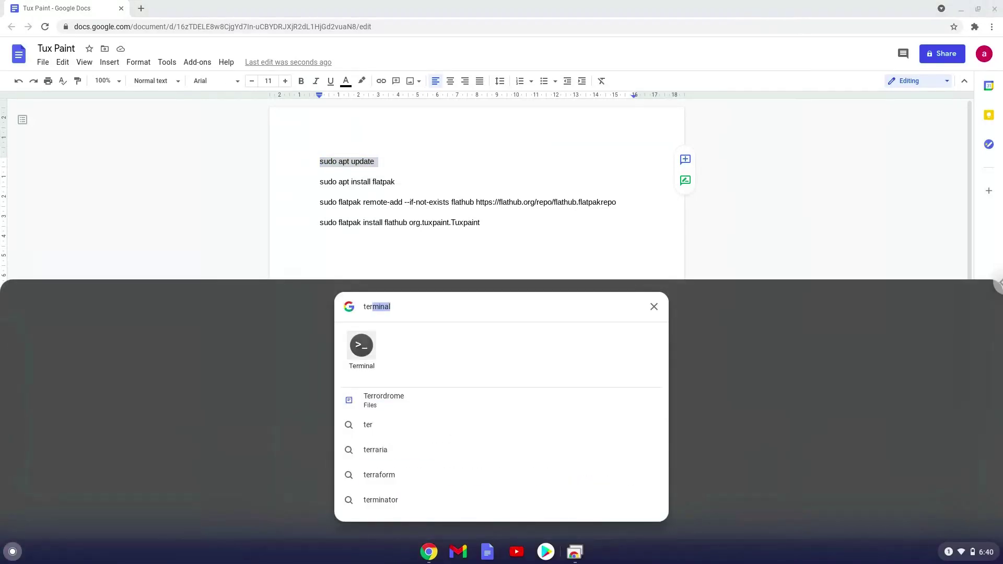
Launch Terminal to run 'sudo apt update', then switch back to the Tux Paint document
click(361, 345)
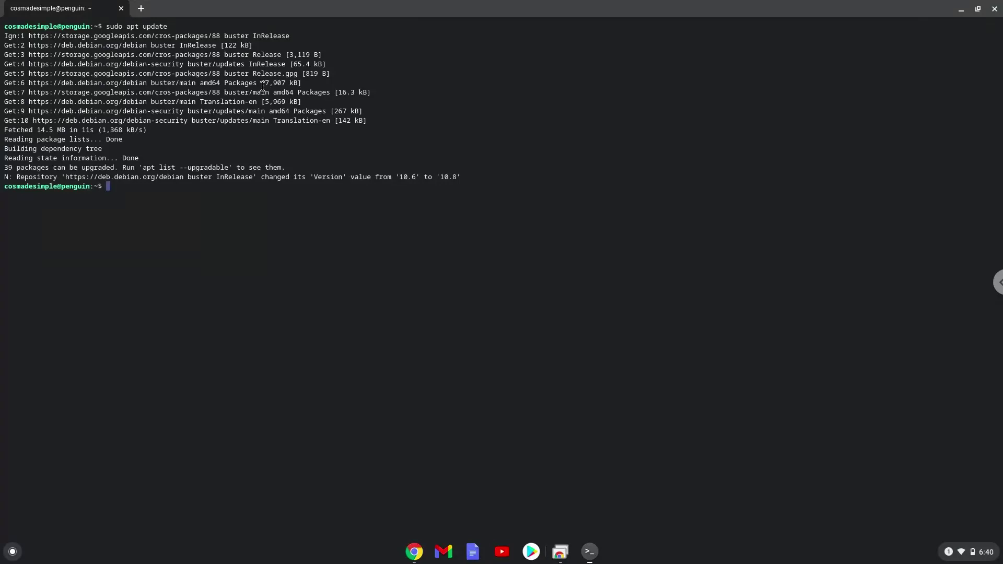
click(419, 548)
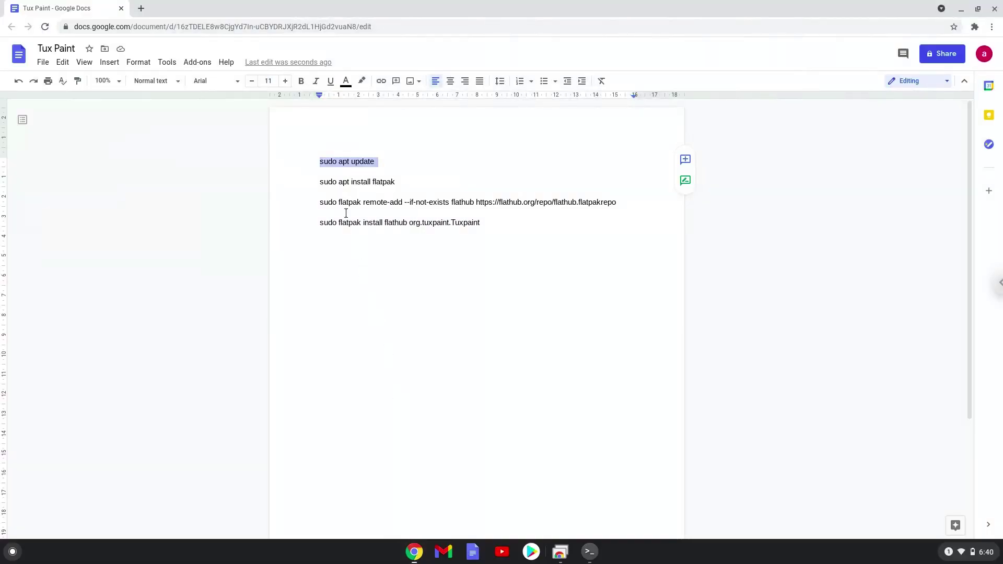
Copy the whole 'sudo apt install flatpak' line from the document
triple_click(332, 182)
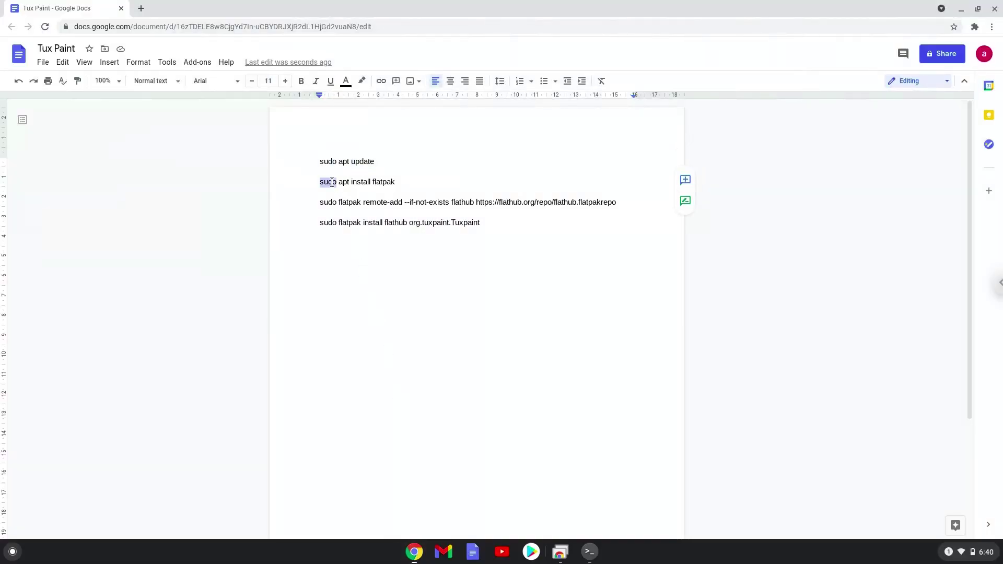
right_click(332, 182)
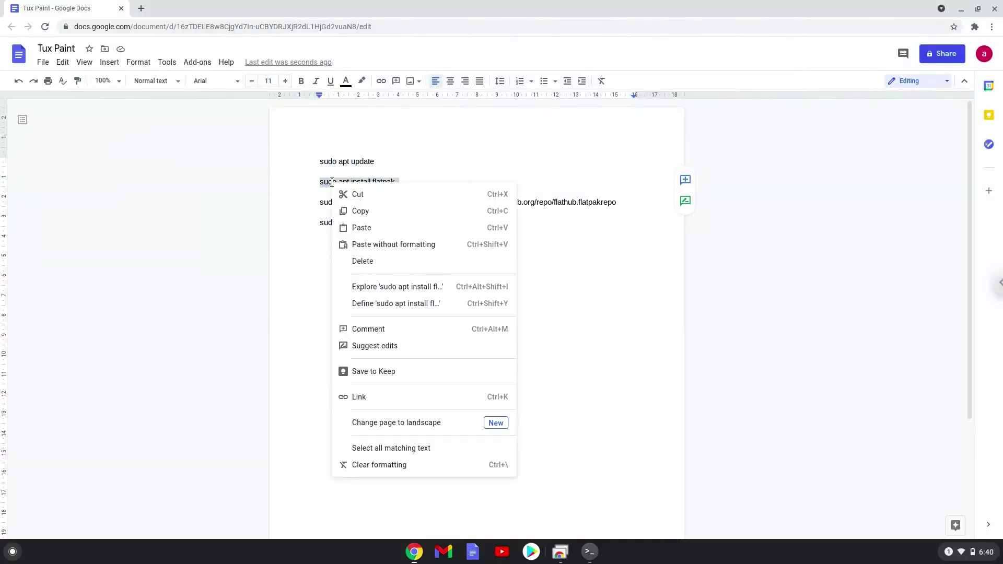
click(360, 211)
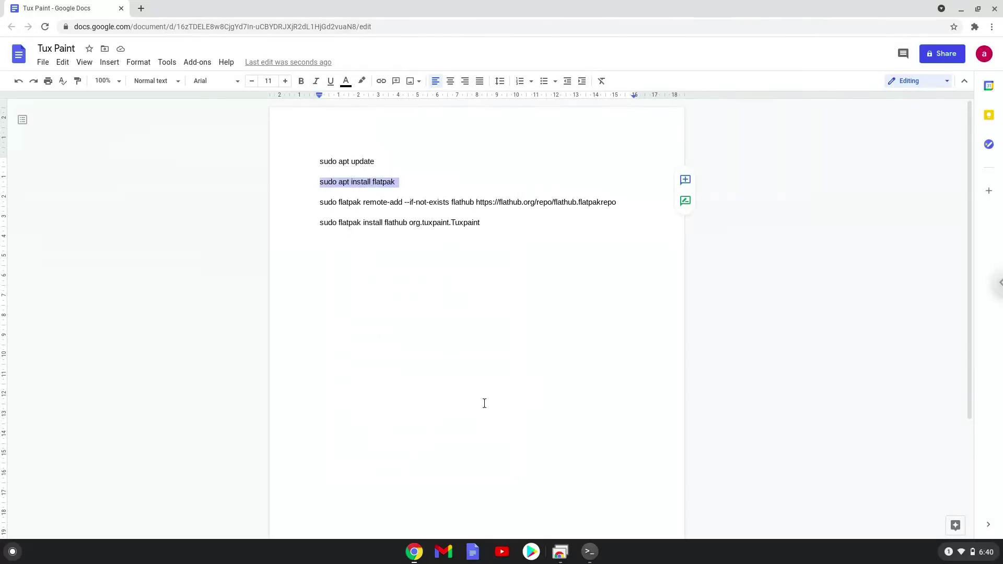
Run 'sudo apt install flatpak' in Terminal and accept the Y/n install prompt
click(591, 553)
key(ctrl+shift+v)
key(Return)
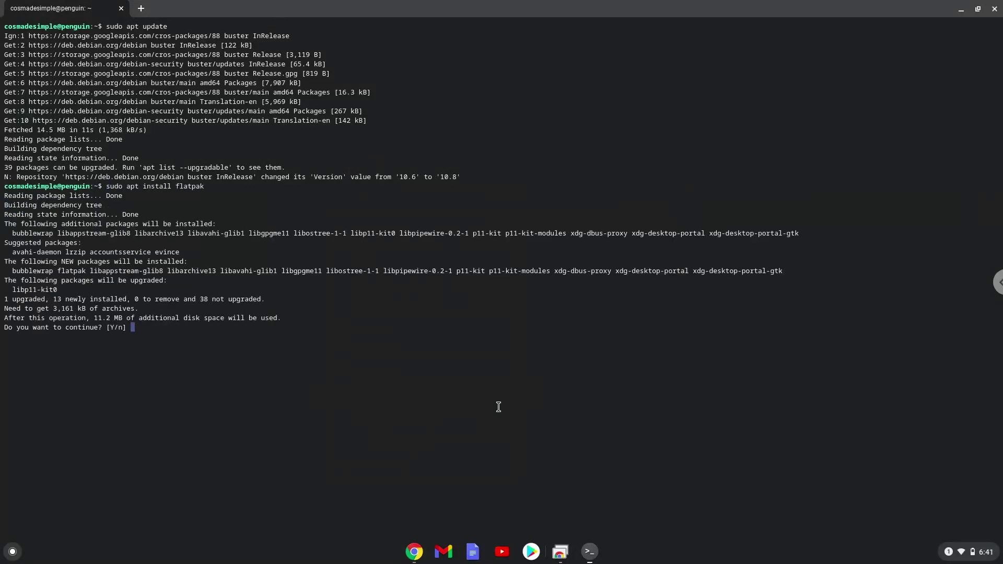
key(Return)
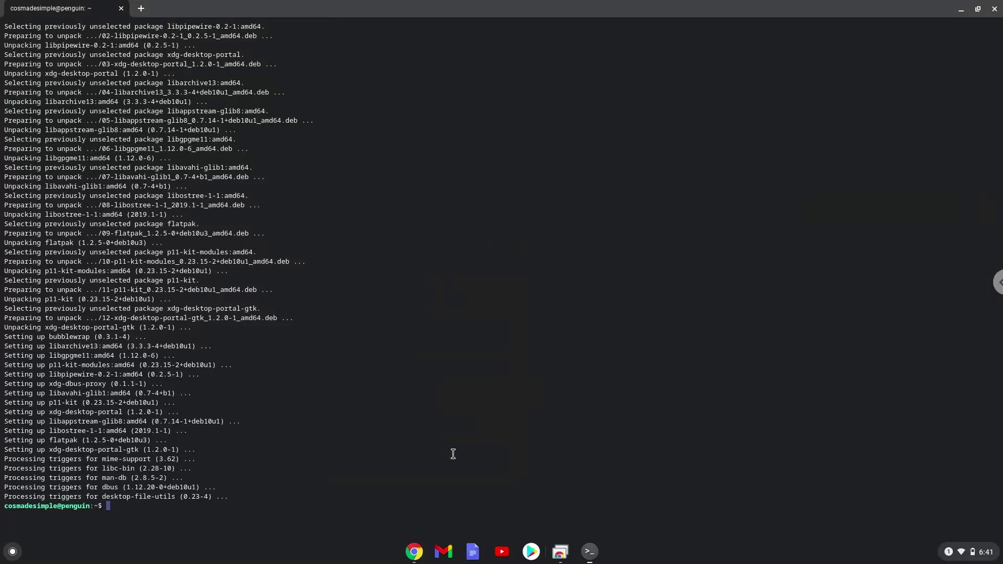
Copy the flatpak remote-add Flathub line from the Tux Paint document
click(413, 557)
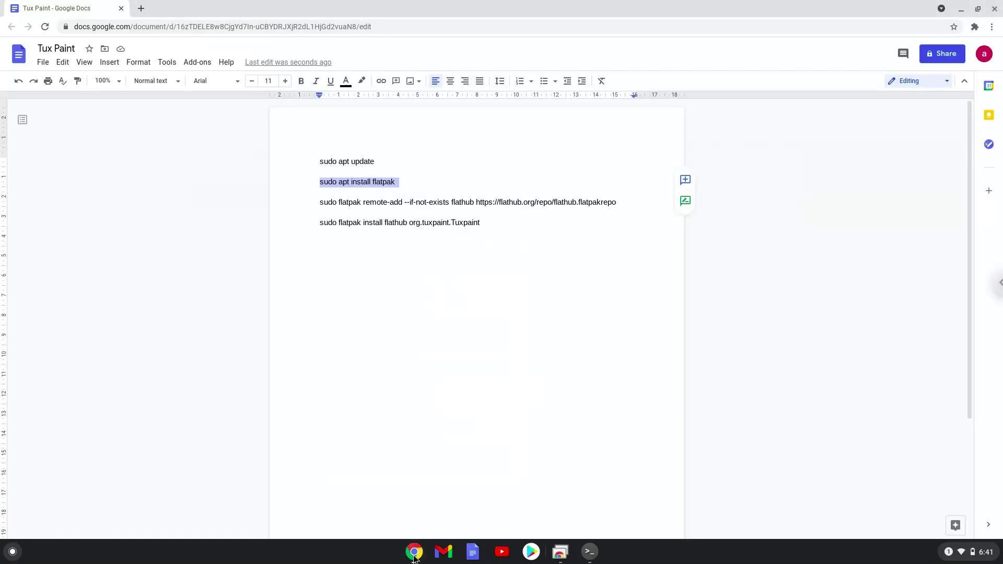
triple_click(373, 202)
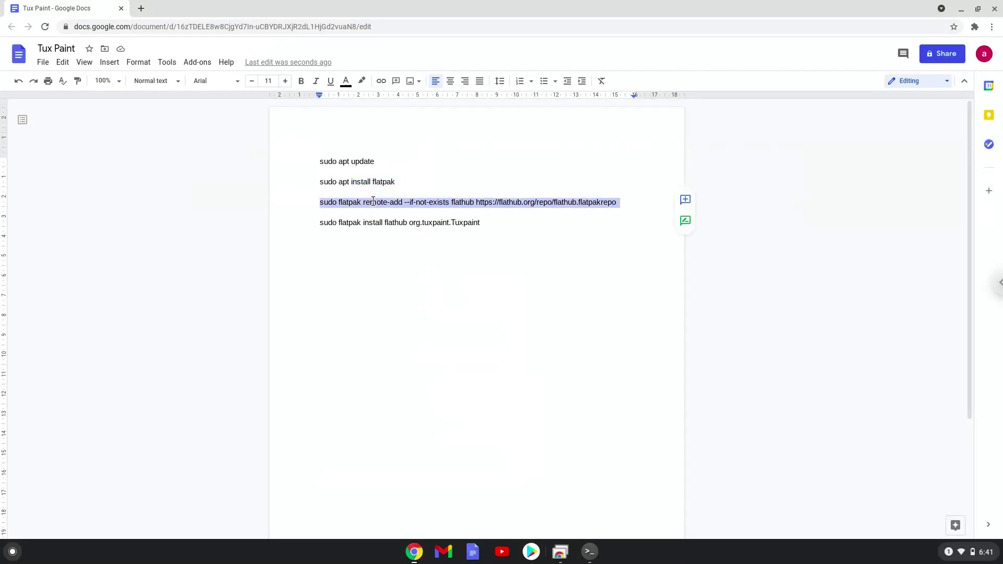
right_click(373, 202)
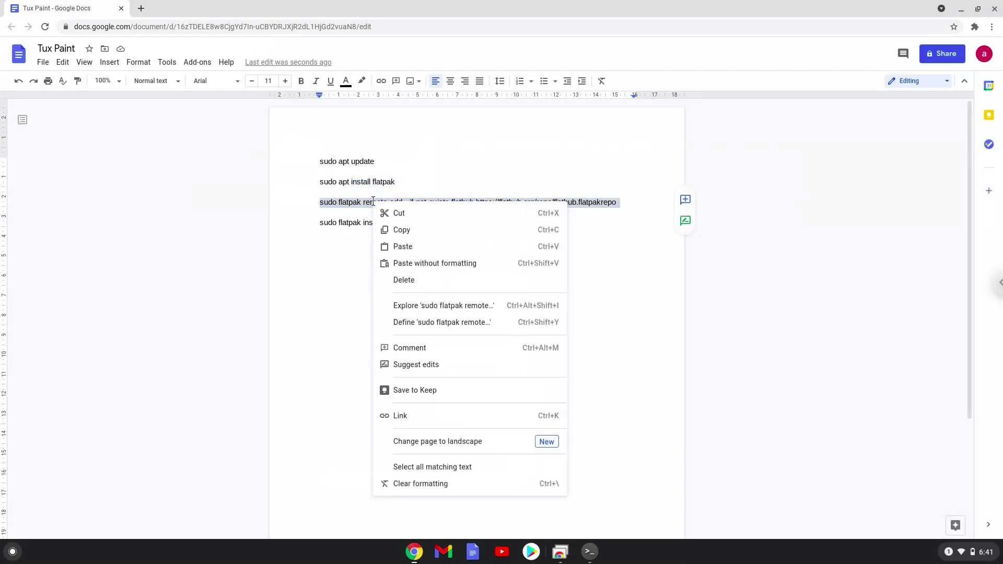
click(396, 231)
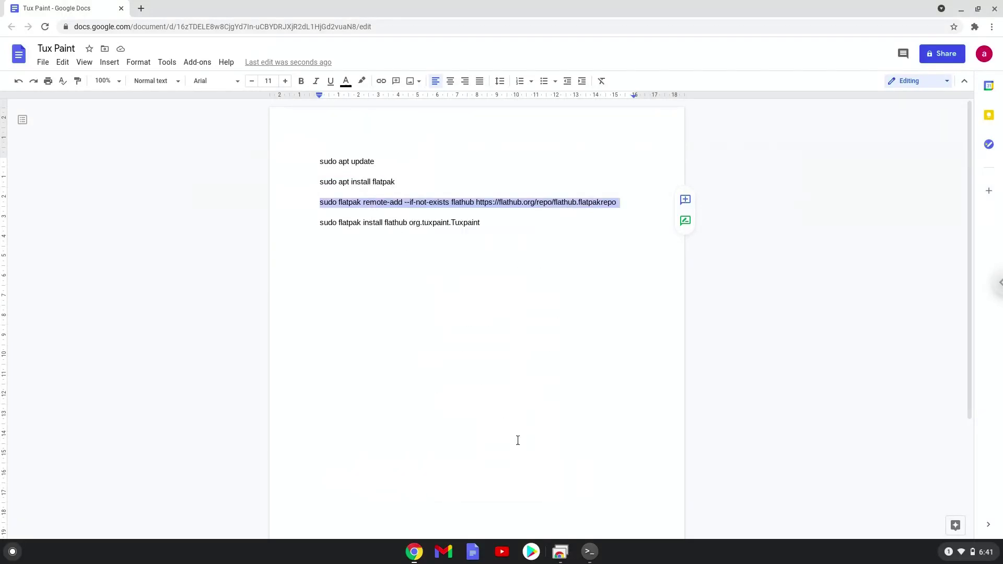
Run the Flathub remote-add command in Terminal, then switch back to the document
click(589, 552)
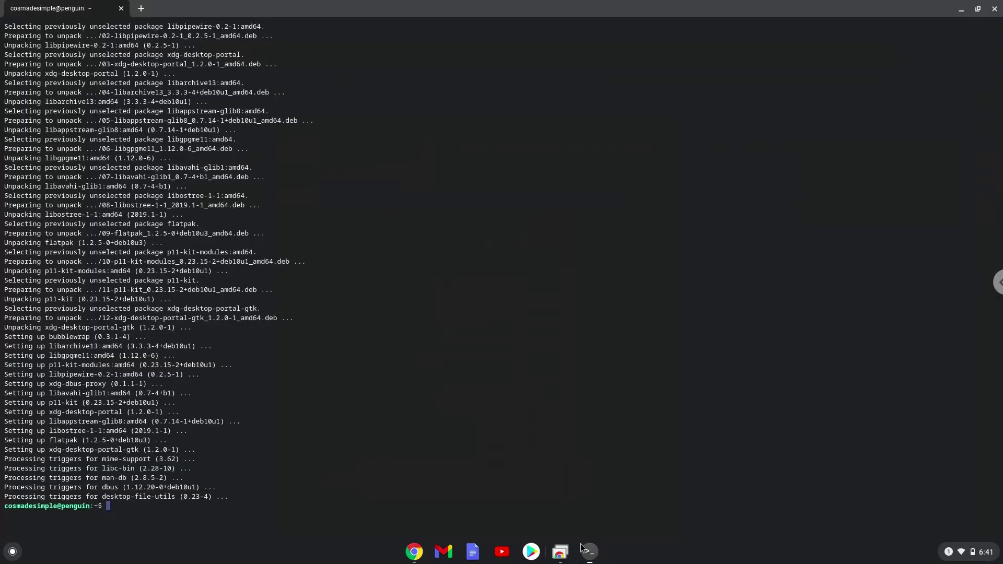
key(ctrl+shift+v)
key(Return)
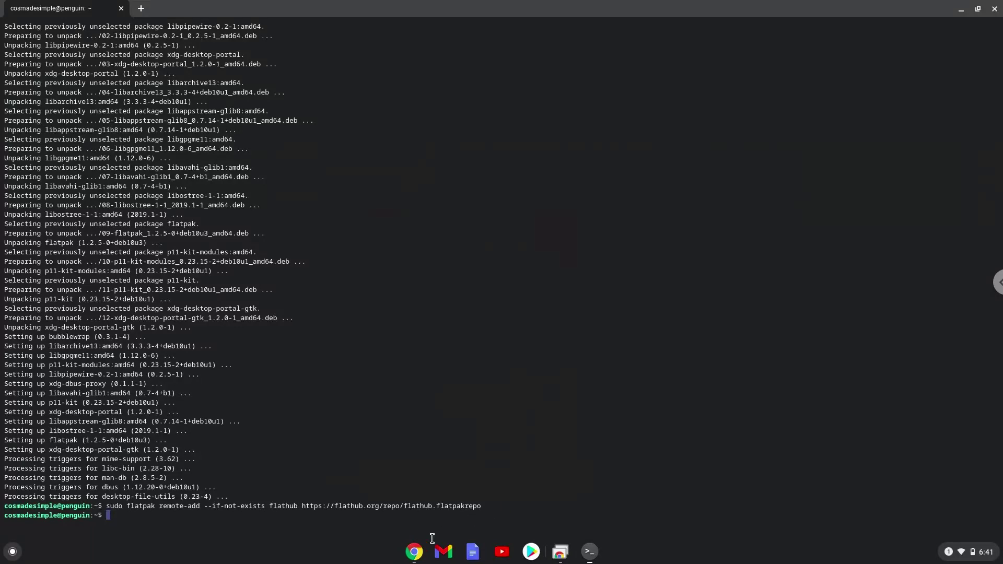
click(415, 552)
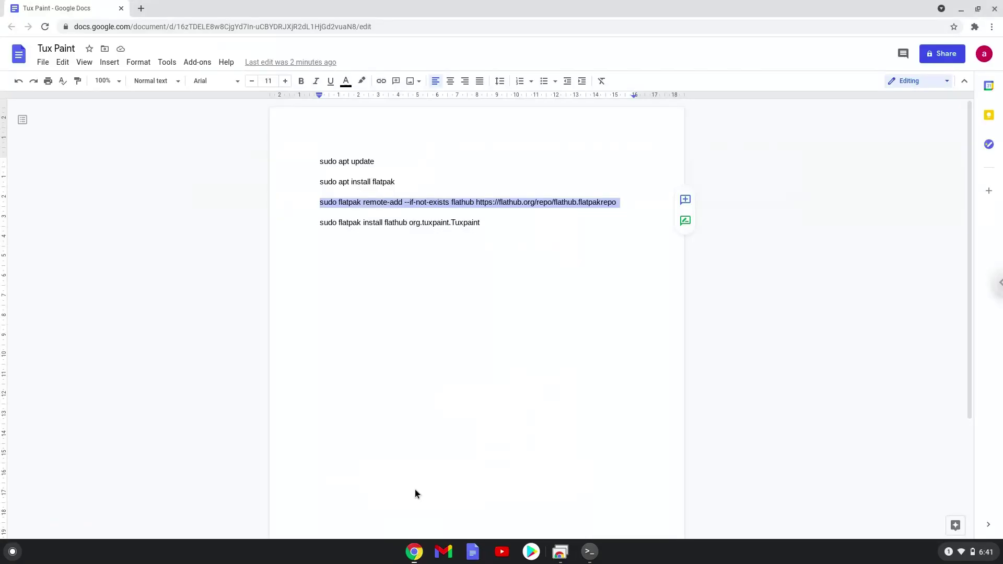
Copy the Tux Paint flatpak install line and bring Terminal to the front
triple_click(422, 222)
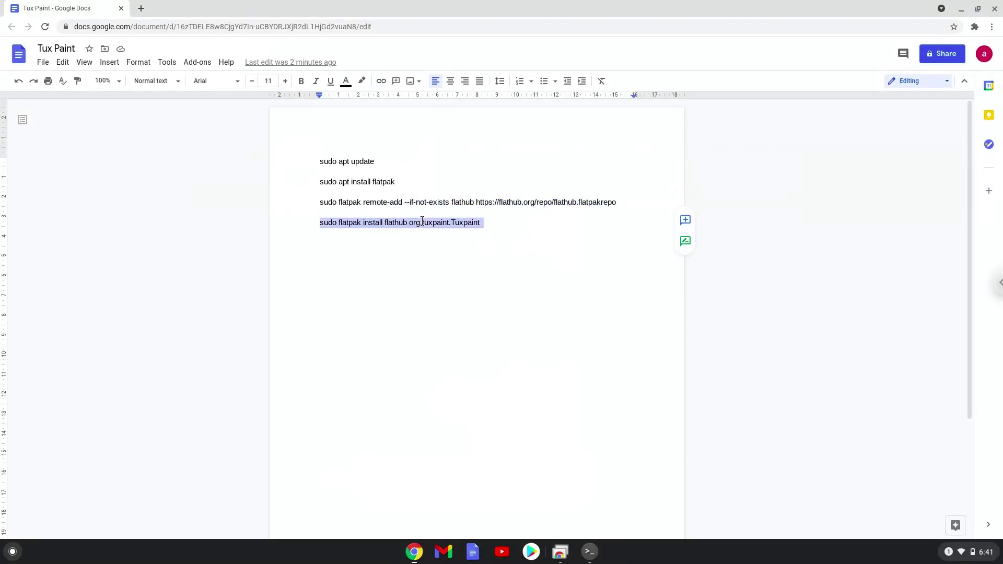
right_click(422, 222)
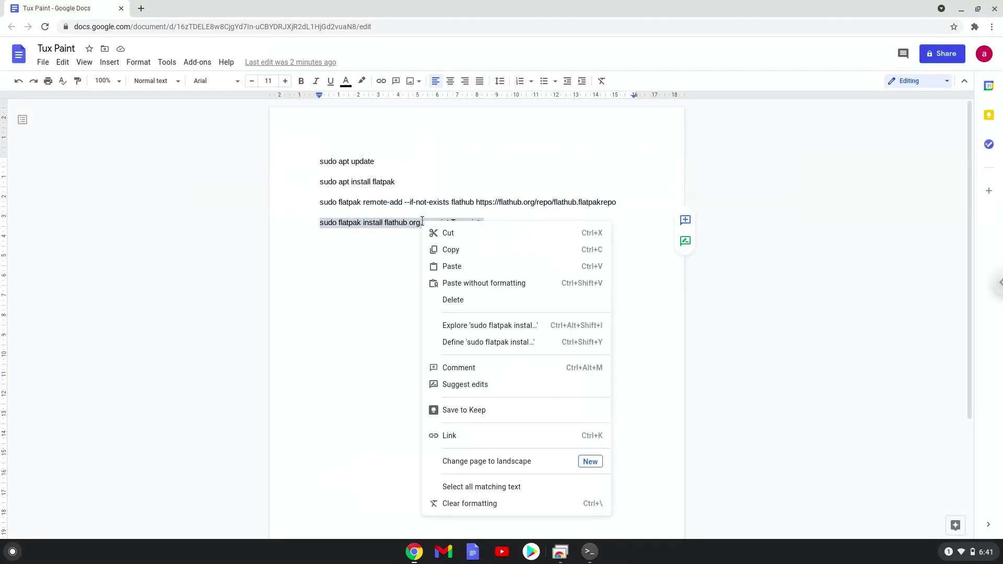
click(449, 251)
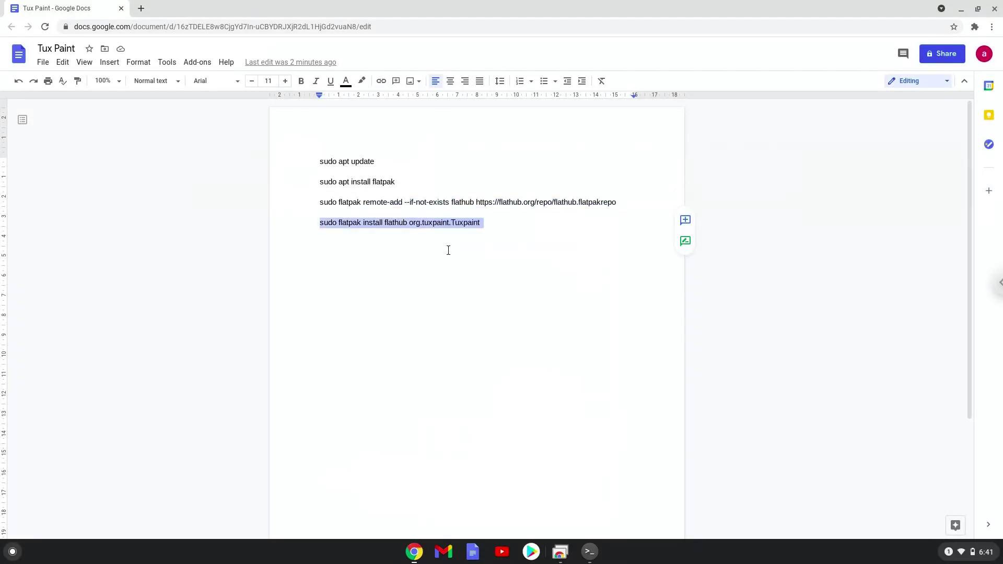
click(589, 552)
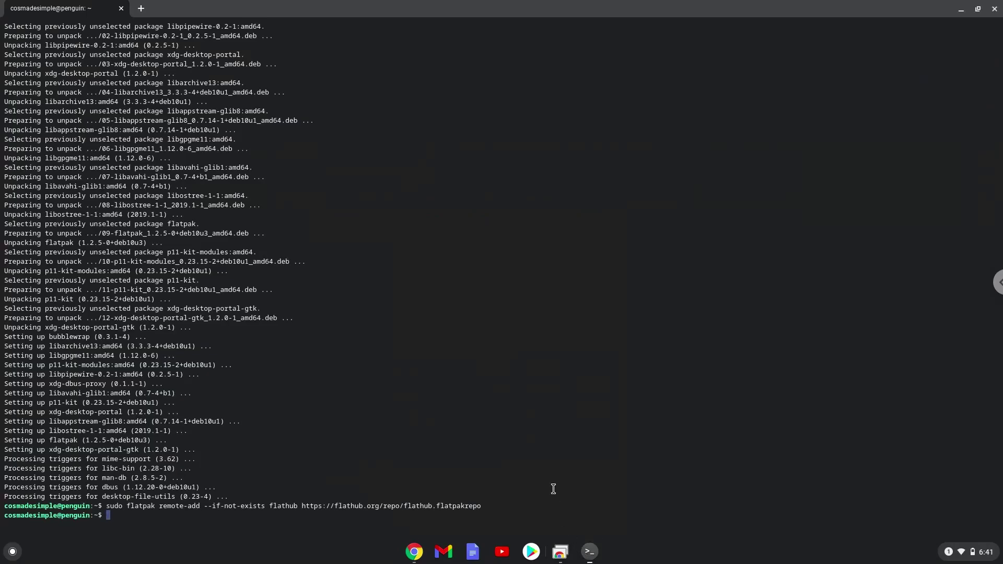
Run the Tux Paint flatpak install, accepting the runtime [Y/n] prompts until complete
key(ctrl+shift+v)
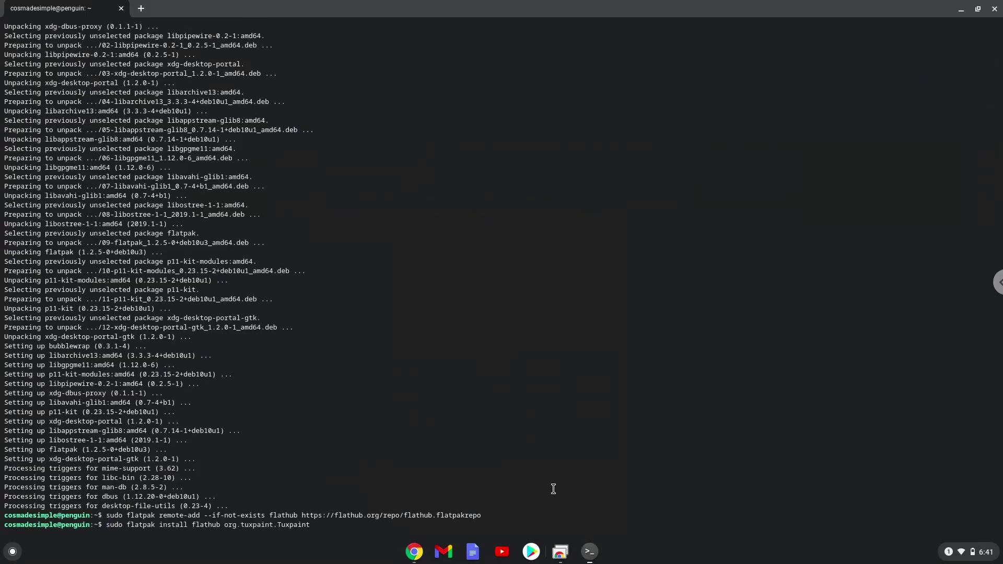
key(Return)
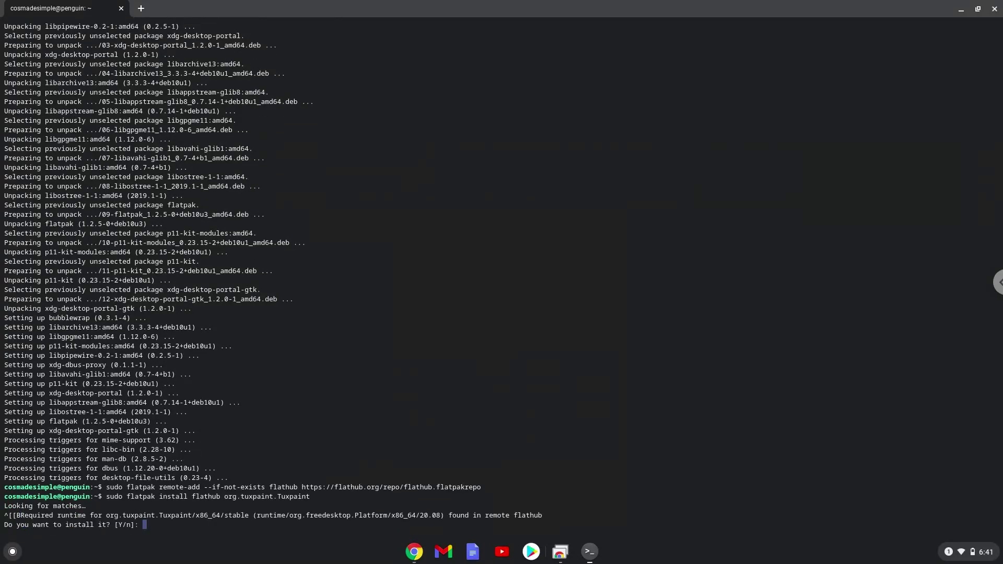
key(Return)
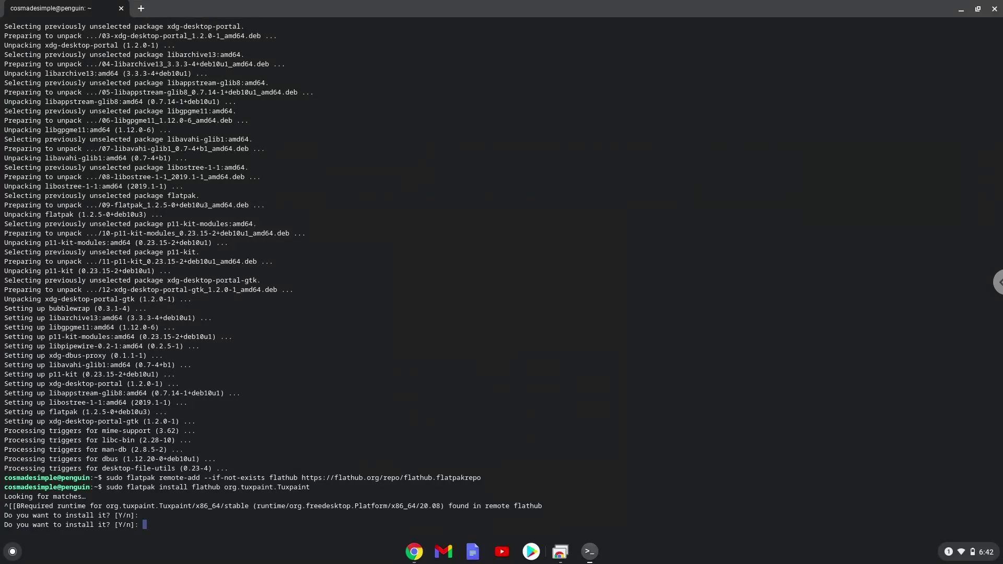
key(Return)
key(Return)
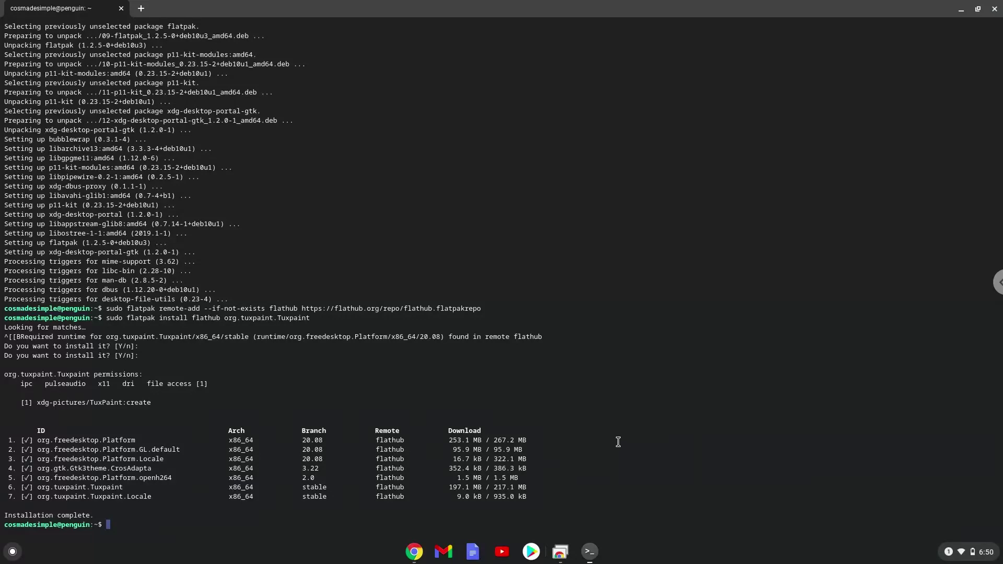
Close Terminal, confirming Leave, then close the Google Docs window
click(994, 12)
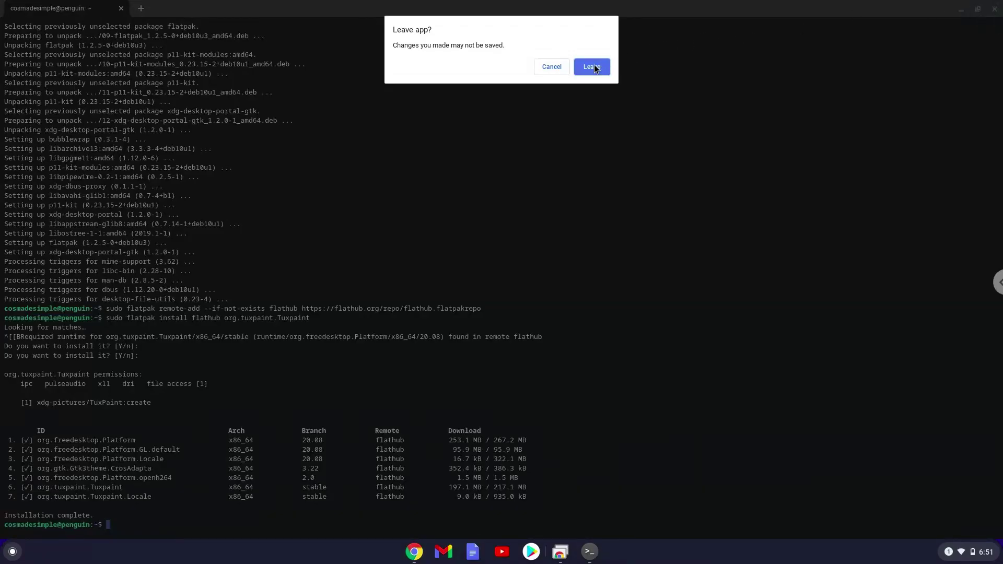
click(594, 67)
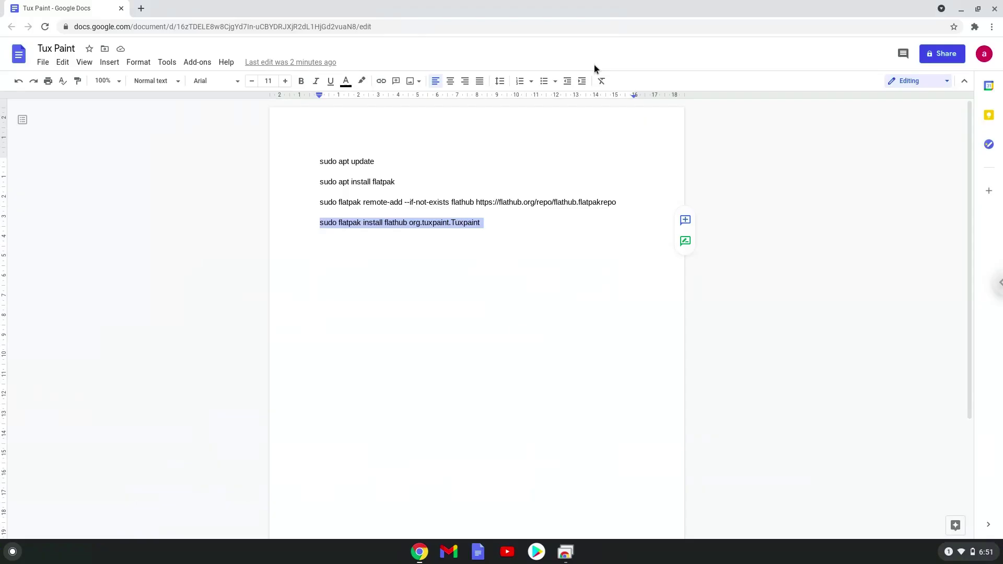
click(994, 8)
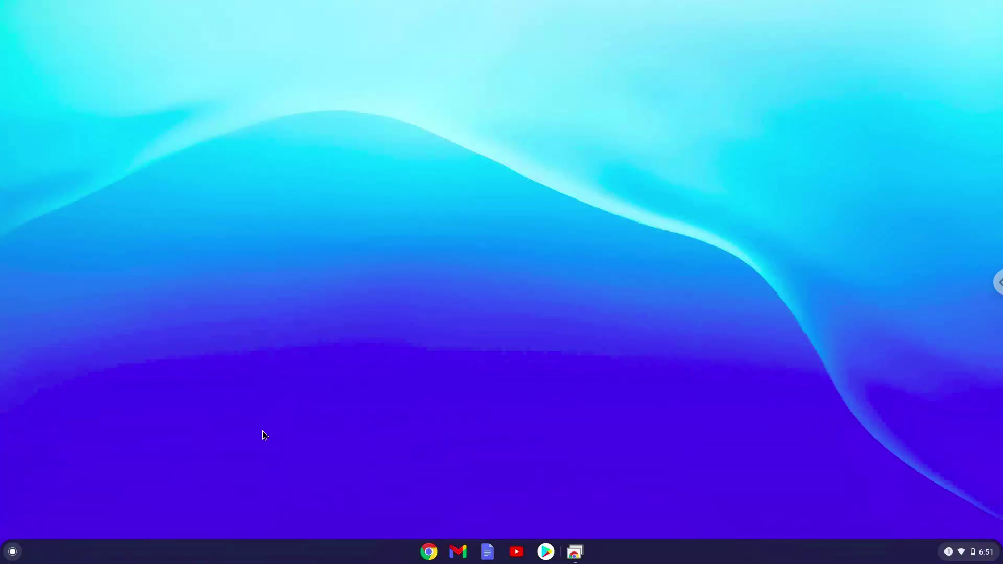
Launch Tux Paint from the Linux apps folder on page two of the launcher
click(20, 550)
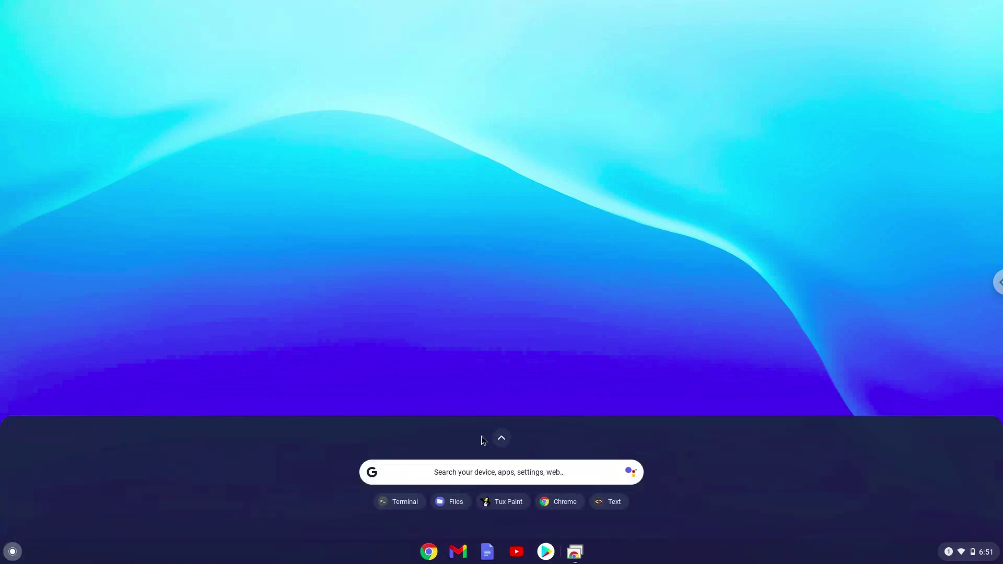
click(500, 435)
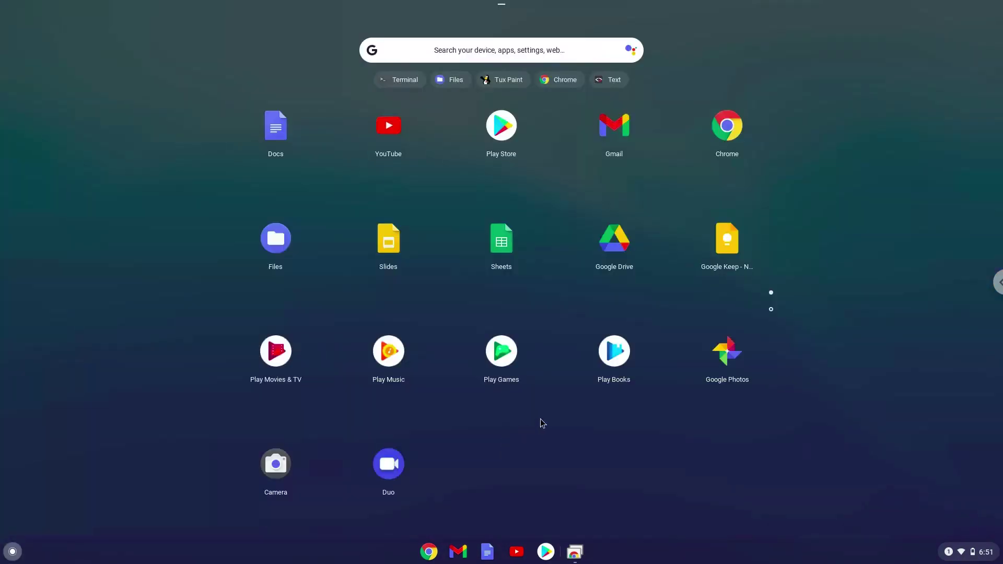
click(771, 311)
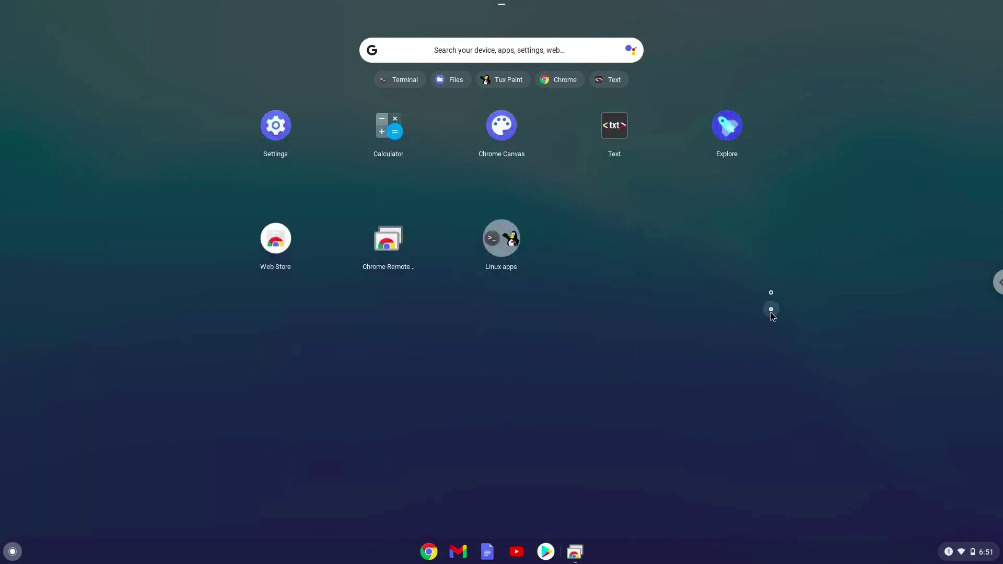
click(496, 241)
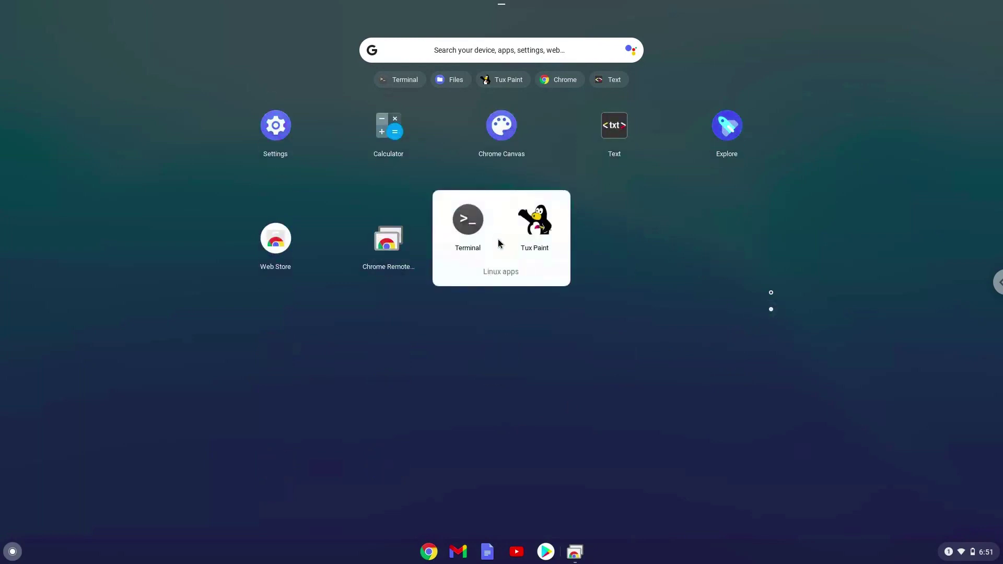
click(544, 215)
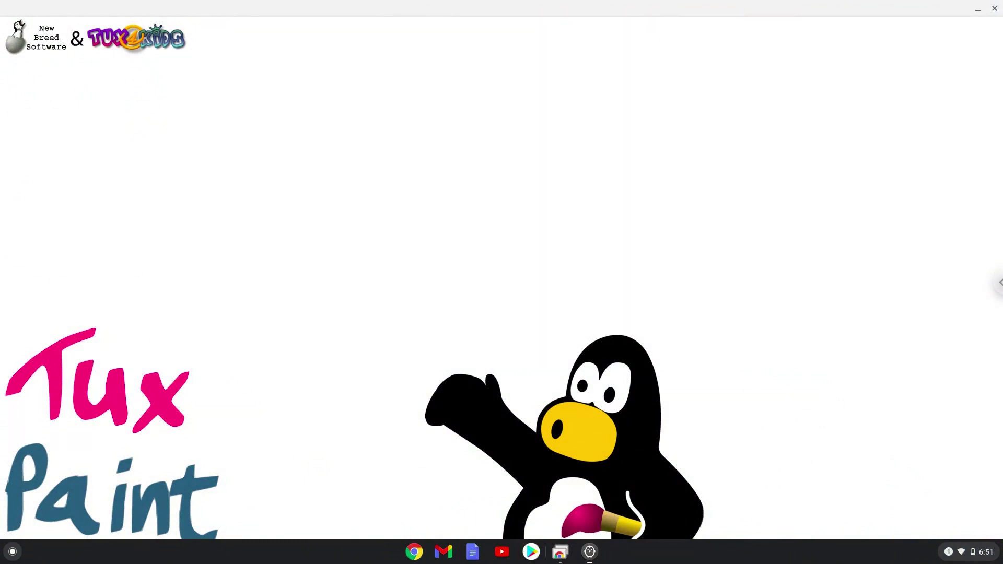
Get past the splash screen and draw three black freehand strokes on the canvas
click(503, 190)
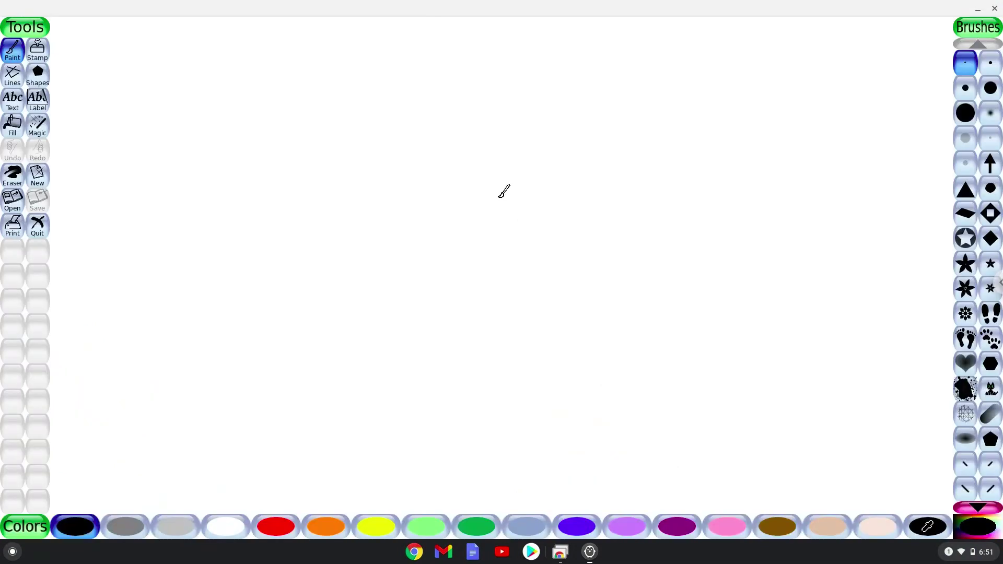
drag(344, 171, 486, 404)
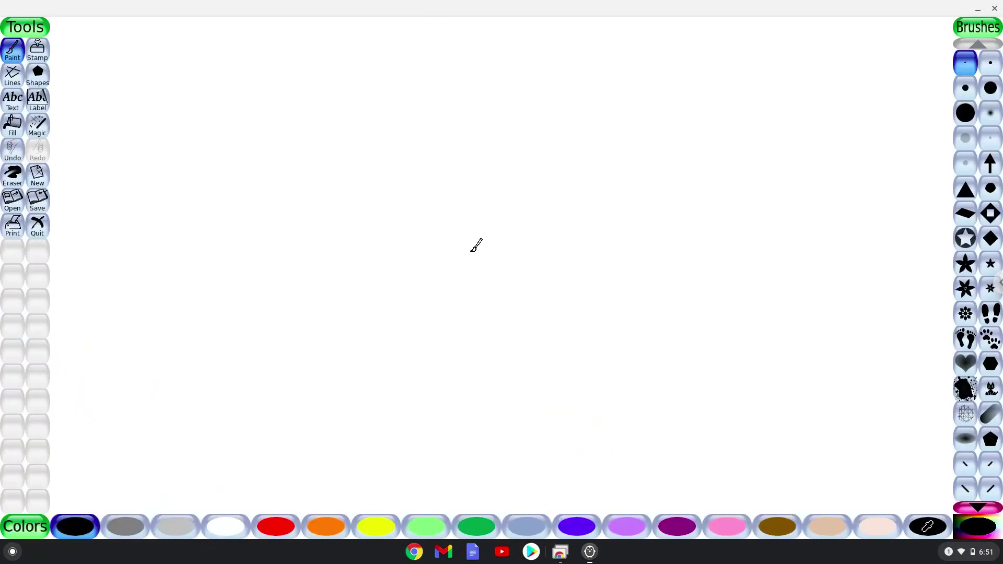
drag(413, 356, 612, 275)
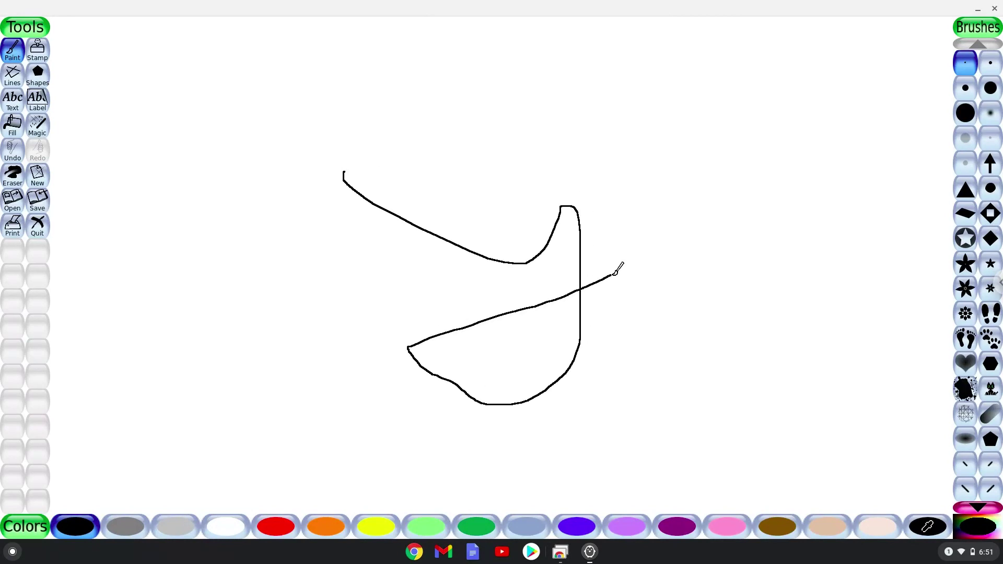
drag(649, 372, 654, 406)
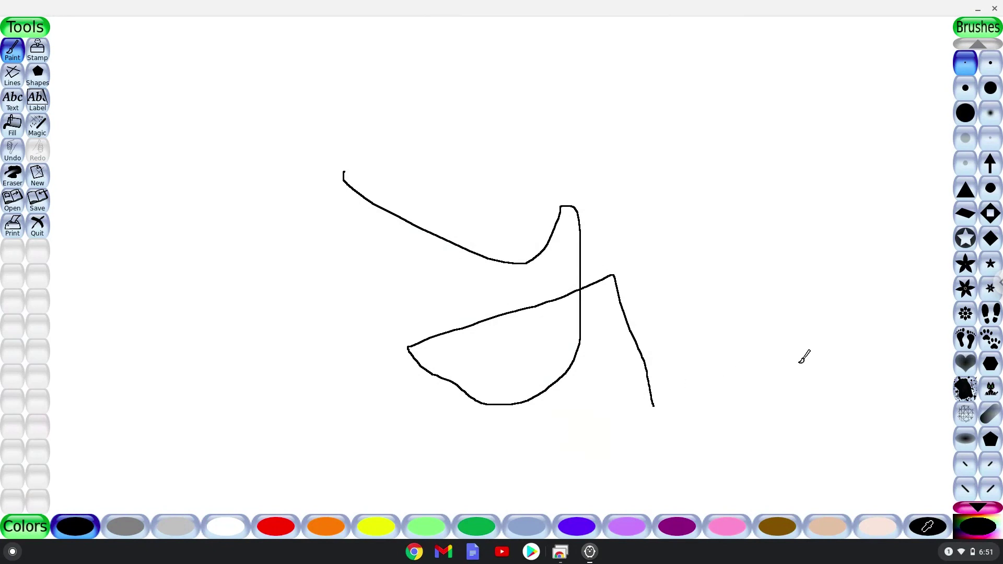
Stamp two footprint-brush trails on the right and upper-middle of the canvas
click(995, 314)
drag(851, 337, 799, 295)
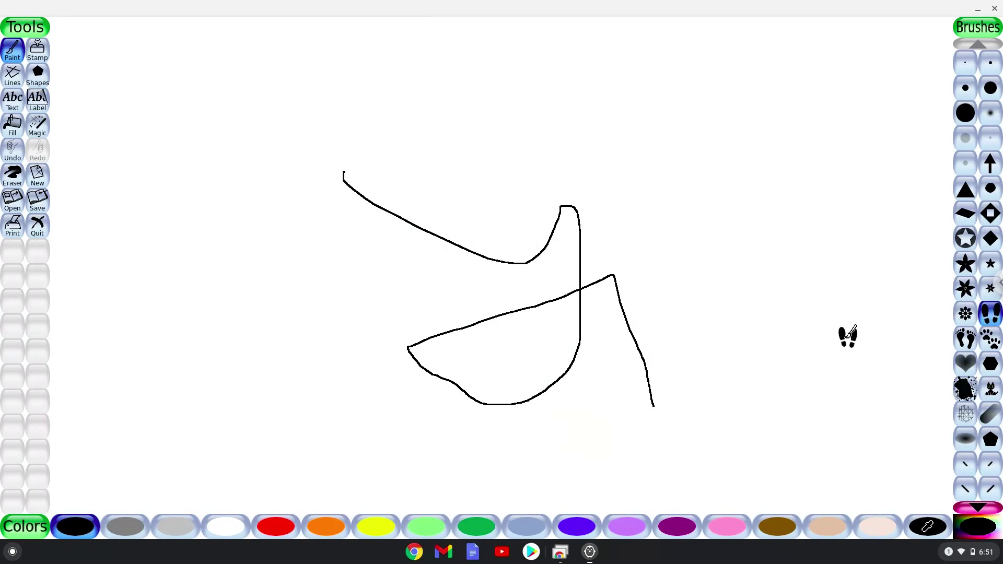
drag(707, 264, 666, 192)
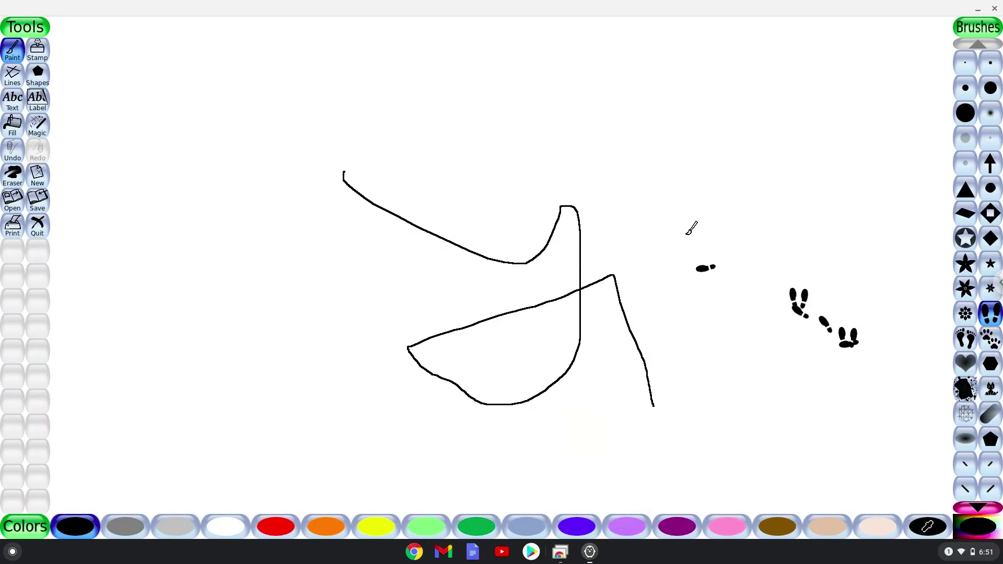